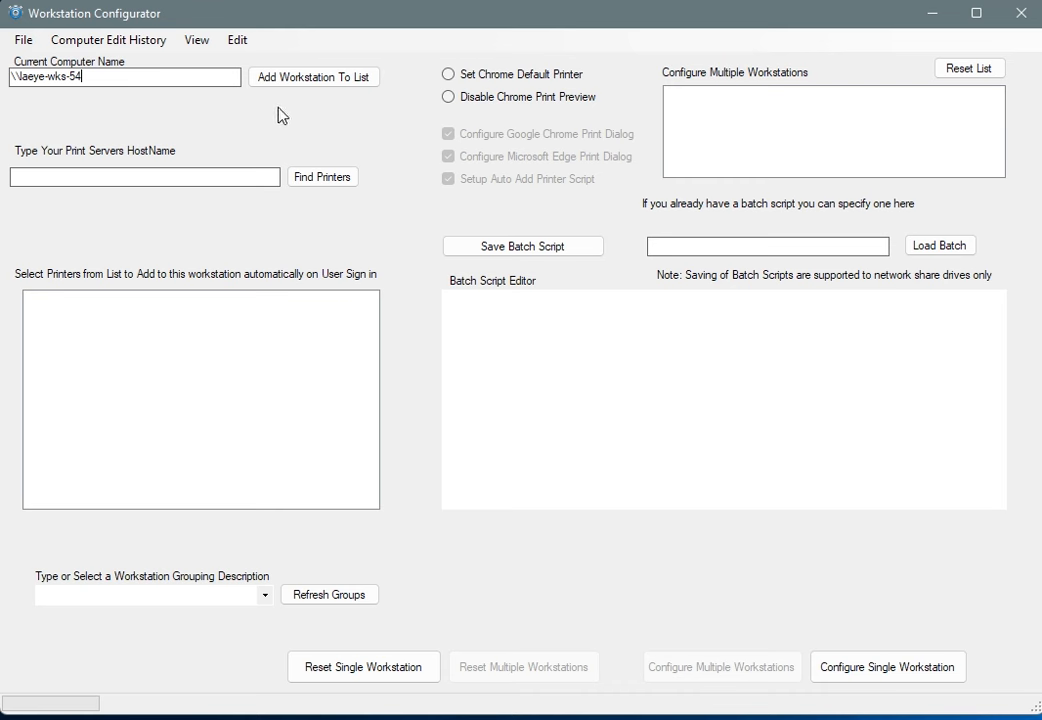
Step: Add the workstations \\laeye-wks-54, \\laeye-wks-64 and \\laeye-wks-36 to the multiple-workstation list
left_click(344, 84)
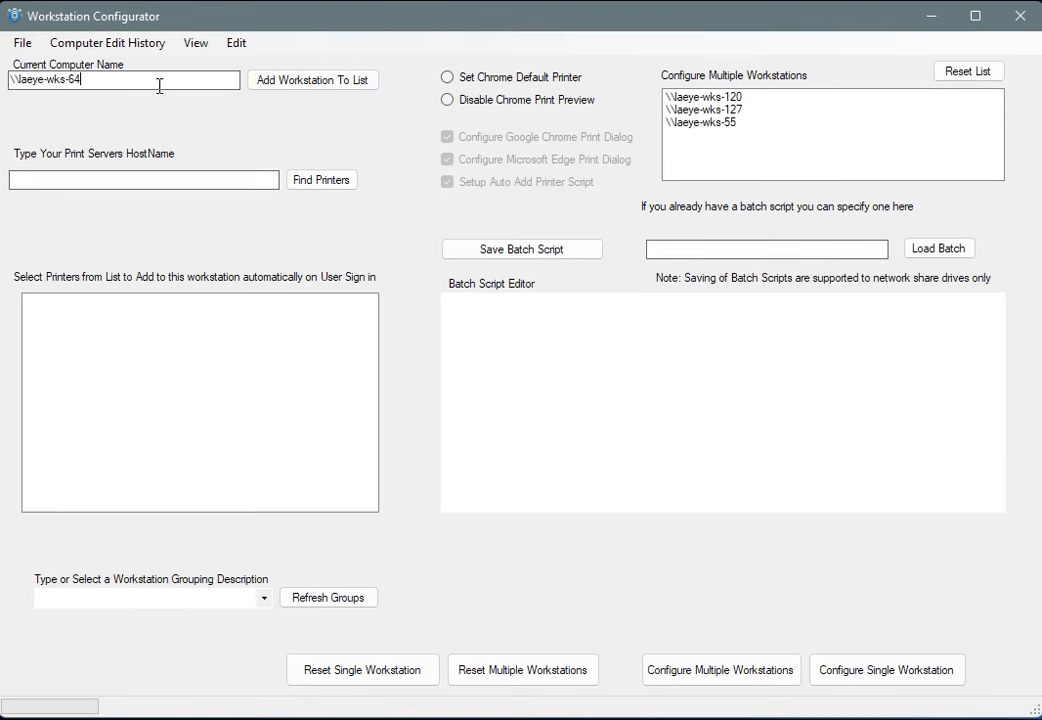
left_click(305, 82)
left_click(142, 79)
type("\\")
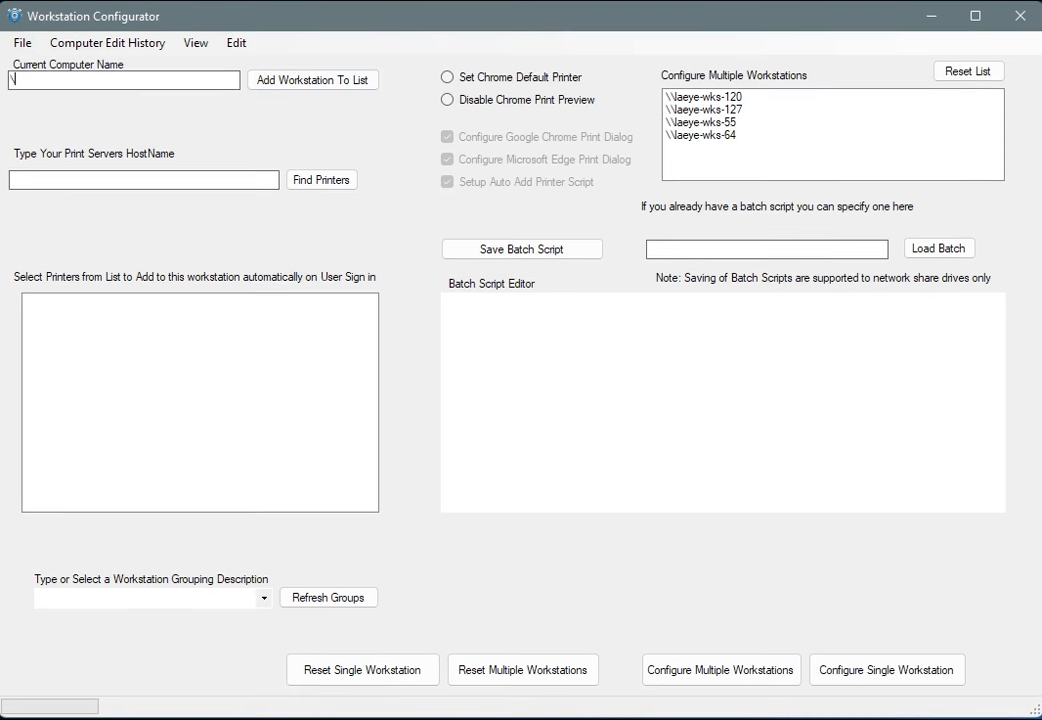
type("laeye-wks-36")
left_click(273, 86)
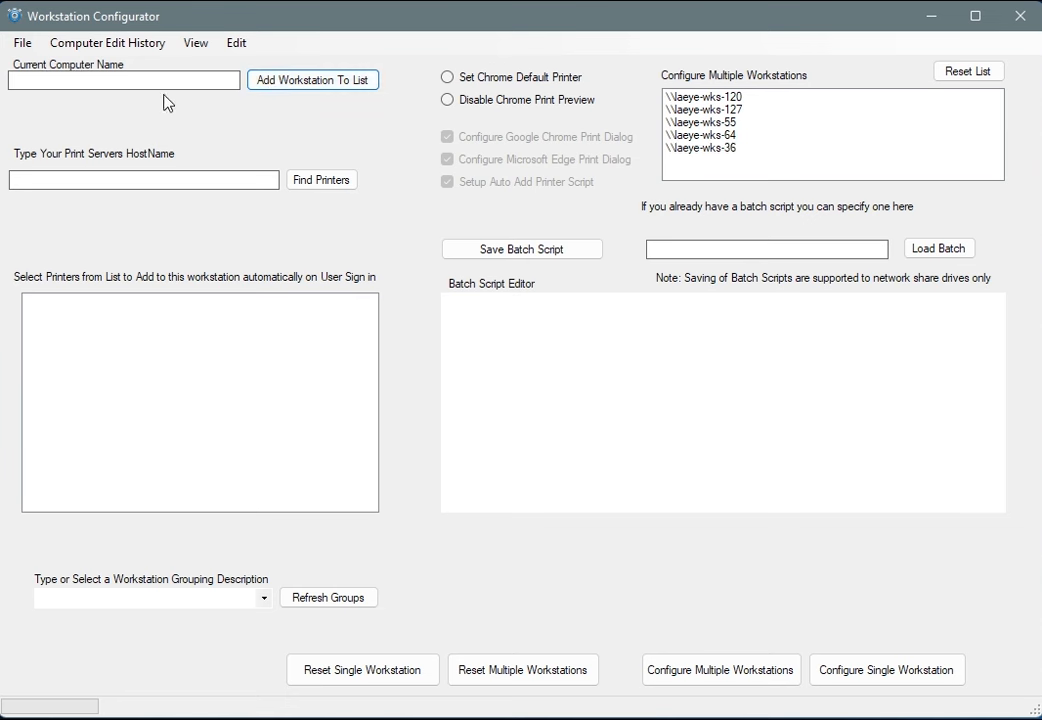
Step: Begin entering another workstation's computer name, starting with \\laeye-wks-
left_click(138, 78)
type("\\laeye")
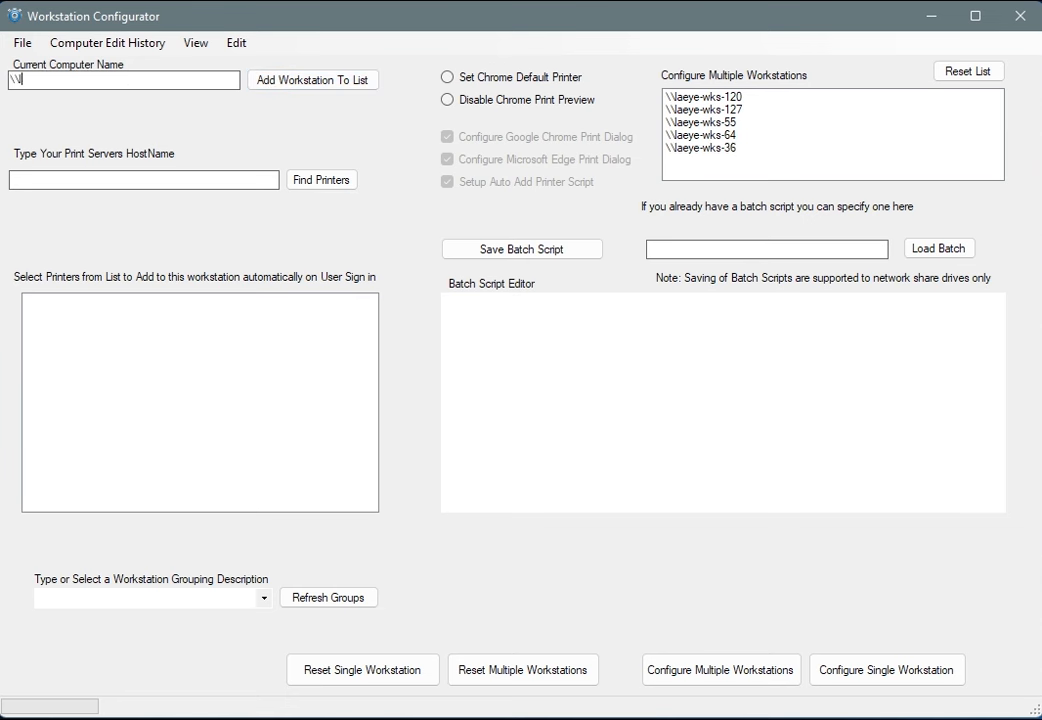
type("-wks-")
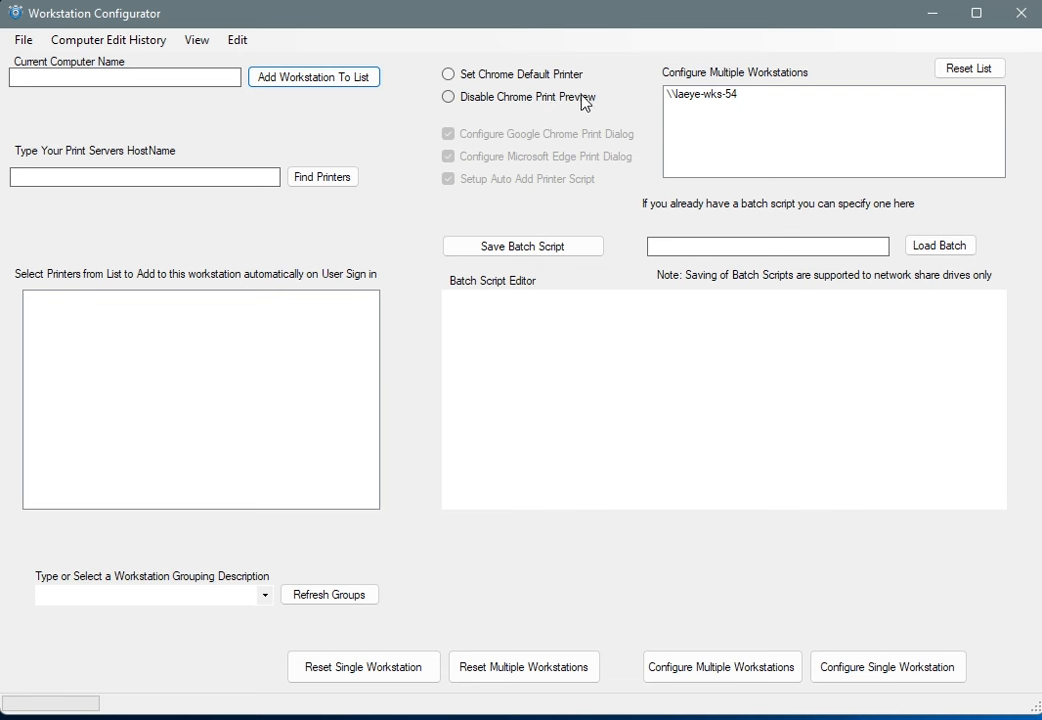
Step: Choose the Chrome default printer policy and find the printers on the print server \\lelcintranet
left_click(513, 76)
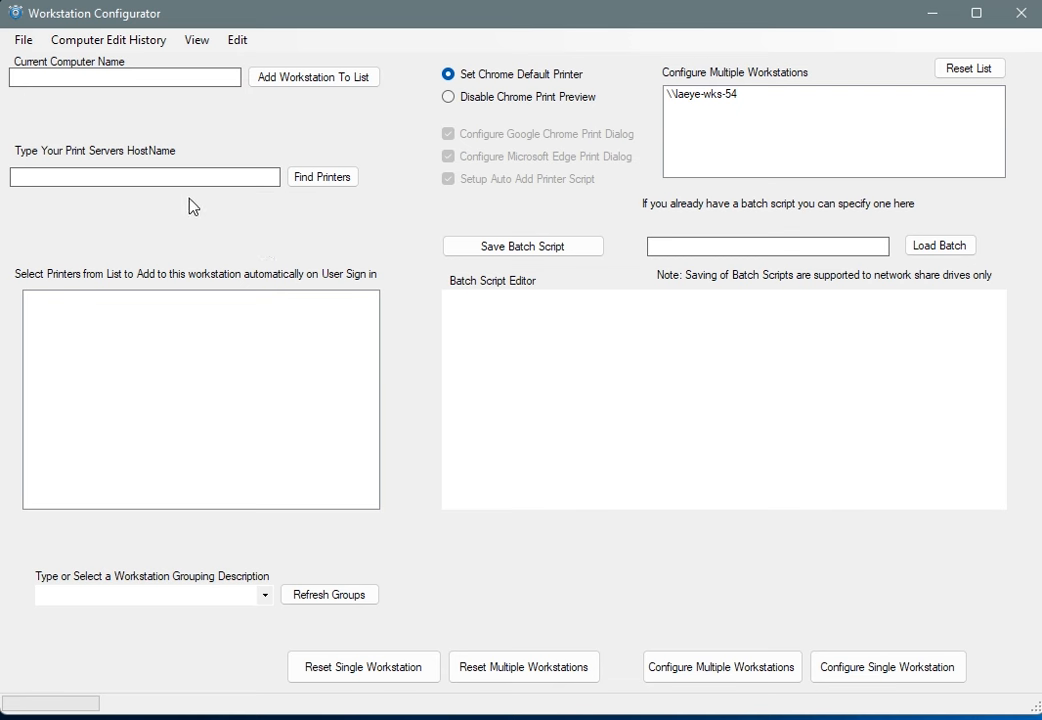
left_click(231, 179)
type("\\\\lelcintranet")
left_click(339, 185)
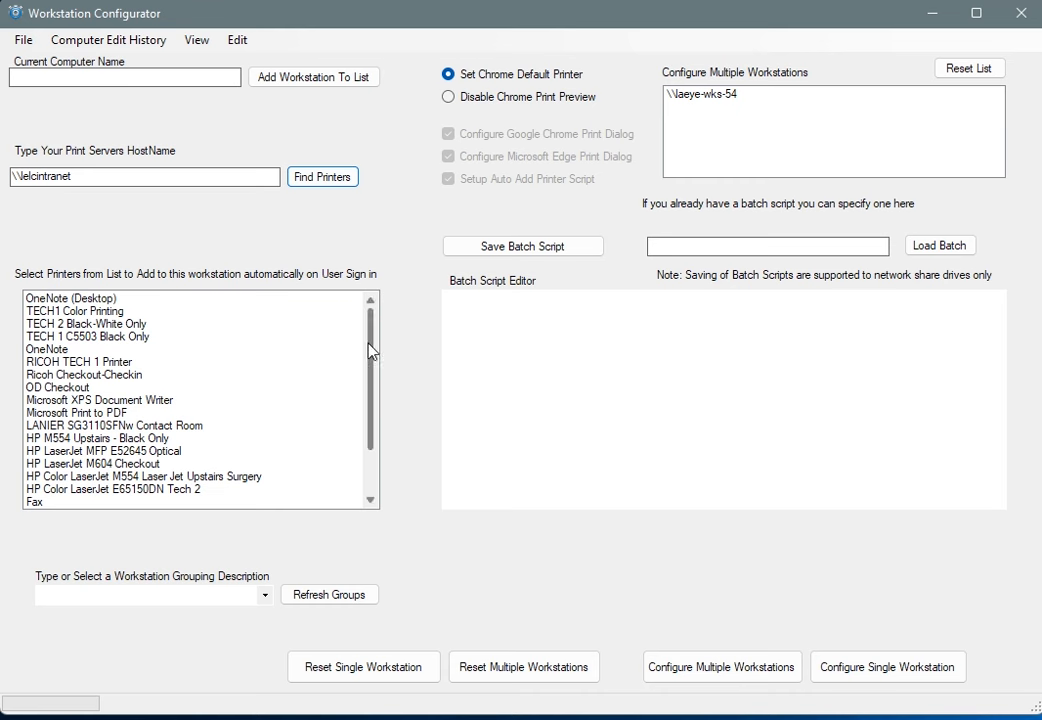
Step: Add HP M554 Upstairs - Black Only to the batch script as the default printer
scroll(350, 410, "down", 2)
scroll(347, 433, "up", 2)
left_click(144, 438)
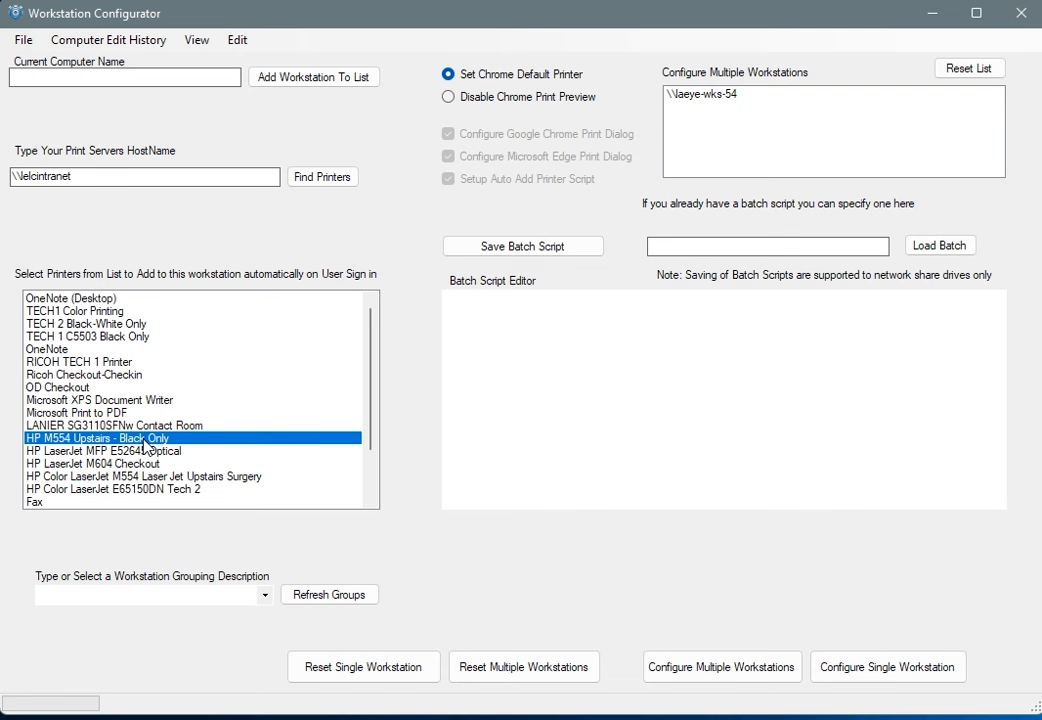
right_click(144, 441)
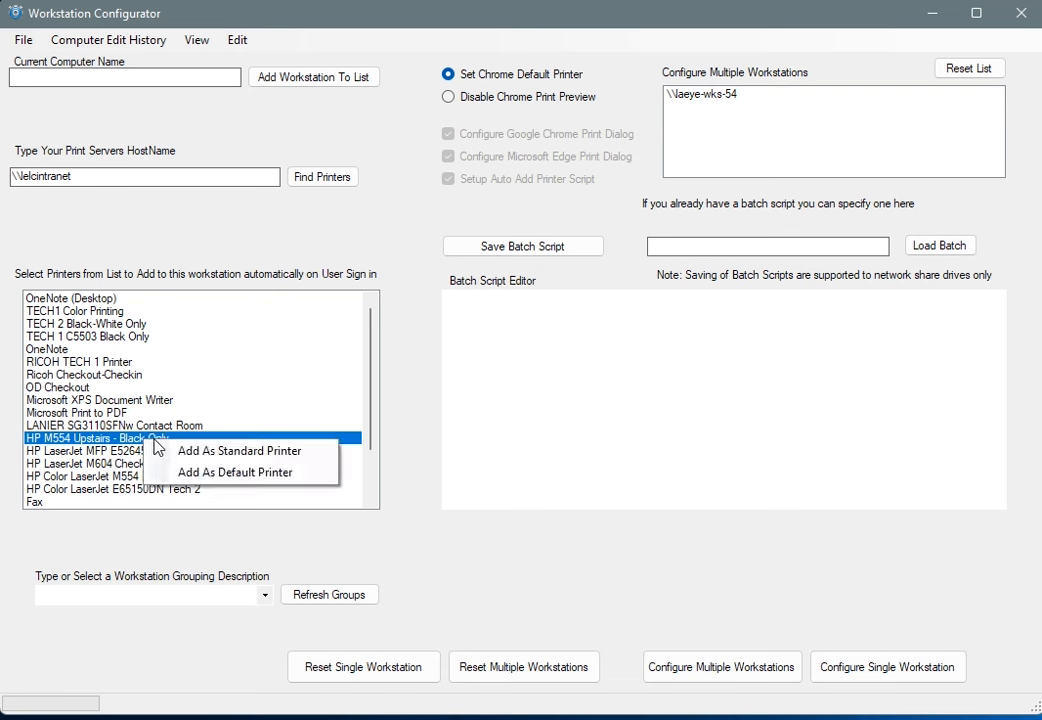
left_click(210, 480)
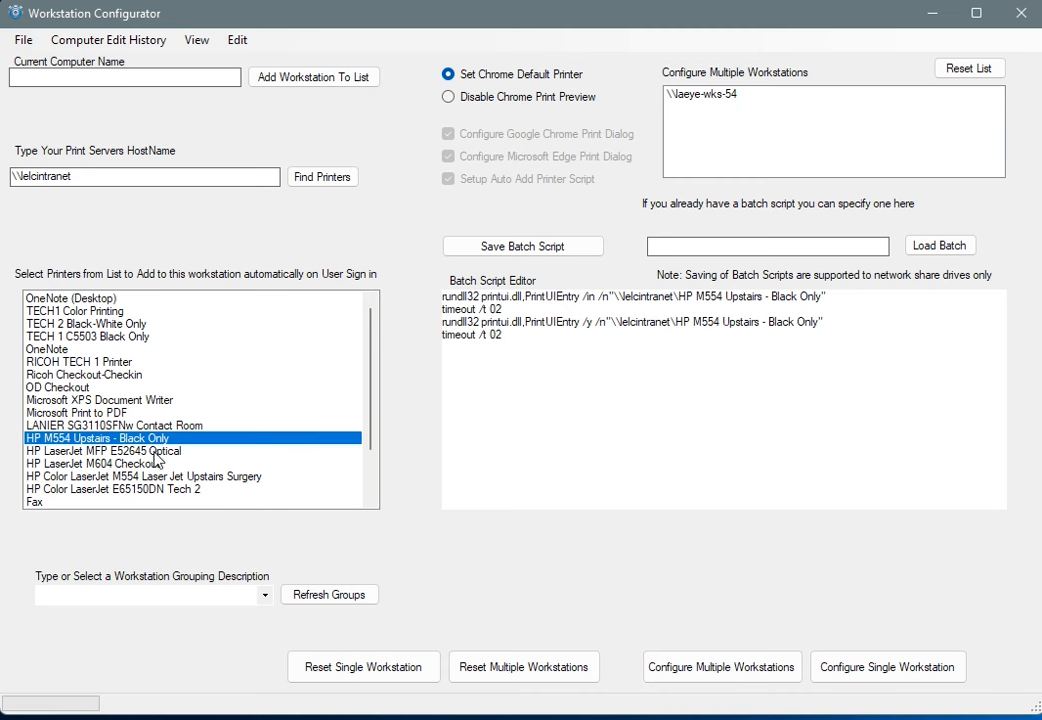
Step: Add LANIER SG3110SFNw Contact Room, HP Color LaserJet M554 Laser Jet Upstairs Surgery and HP Color LaserJet E65150DN Tech 2 as standard printers
left_click(110, 425)
right_click(121, 428)
left_click(167, 441)
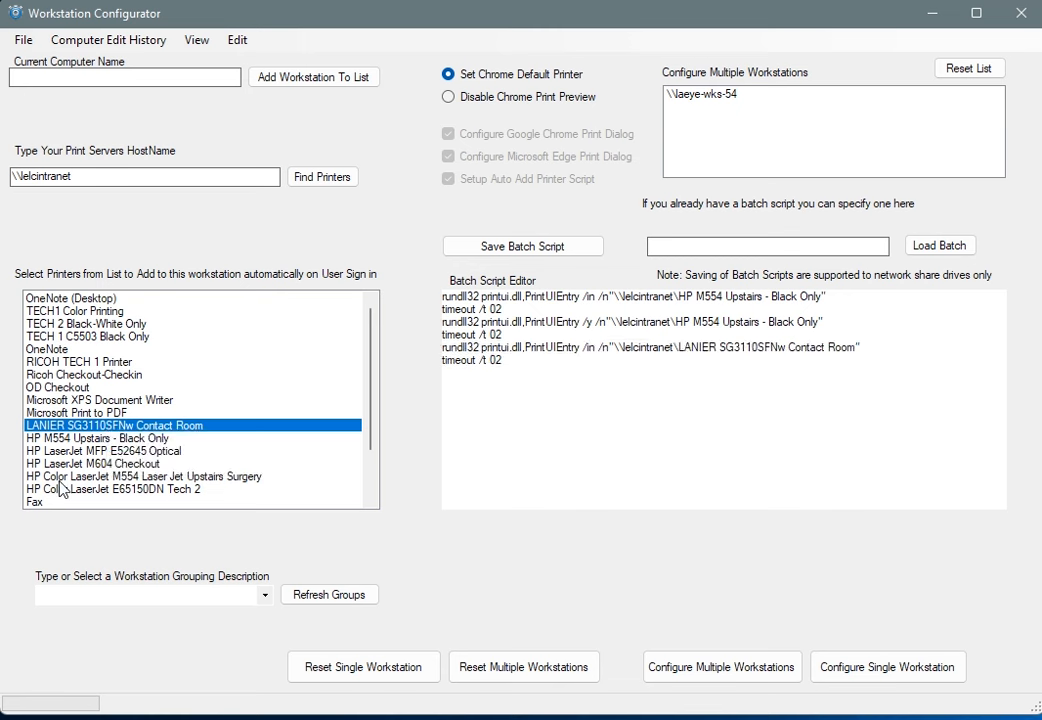
left_click(68, 479)
right_click(80, 481)
left_click(135, 555)
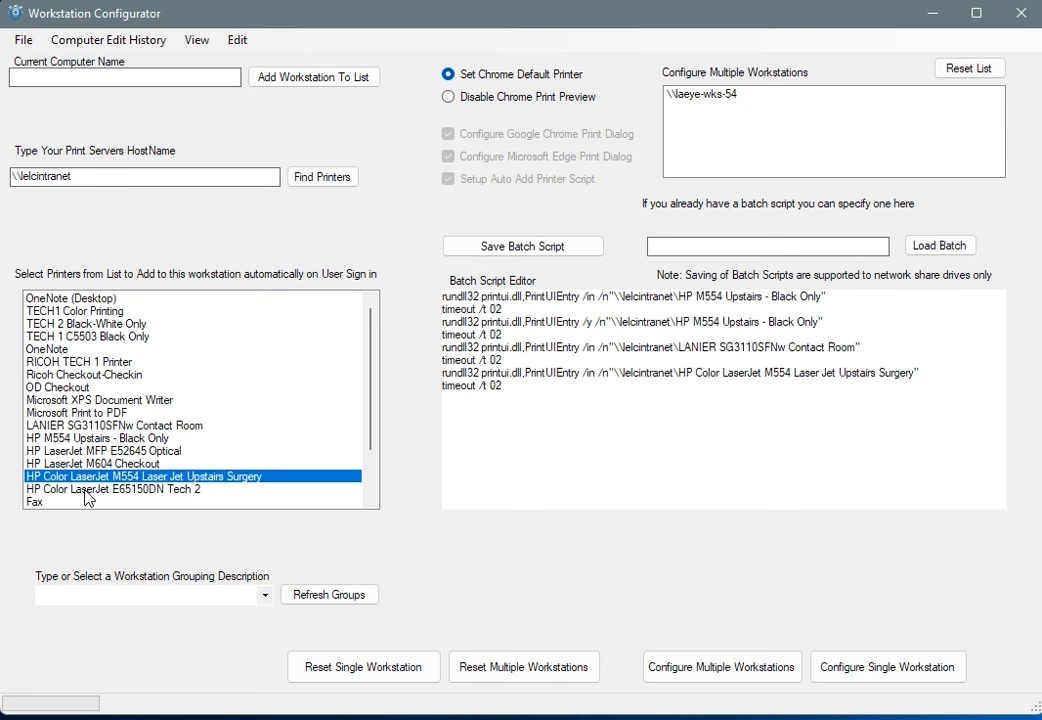
left_click(86, 490)
right_click(88, 488)
left_click(121, 500)
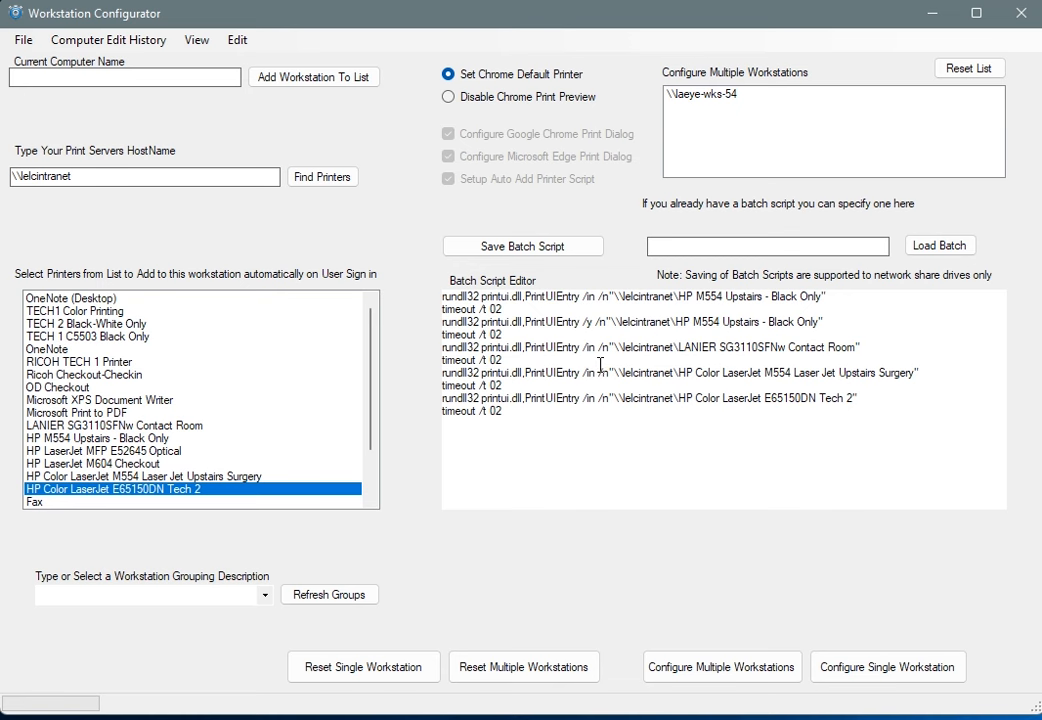
Step: Save the batch script as MedicalRecordsUpstairsPrinters.bat in the AddRemove Printer Batch Files folder
left_click(563, 253)
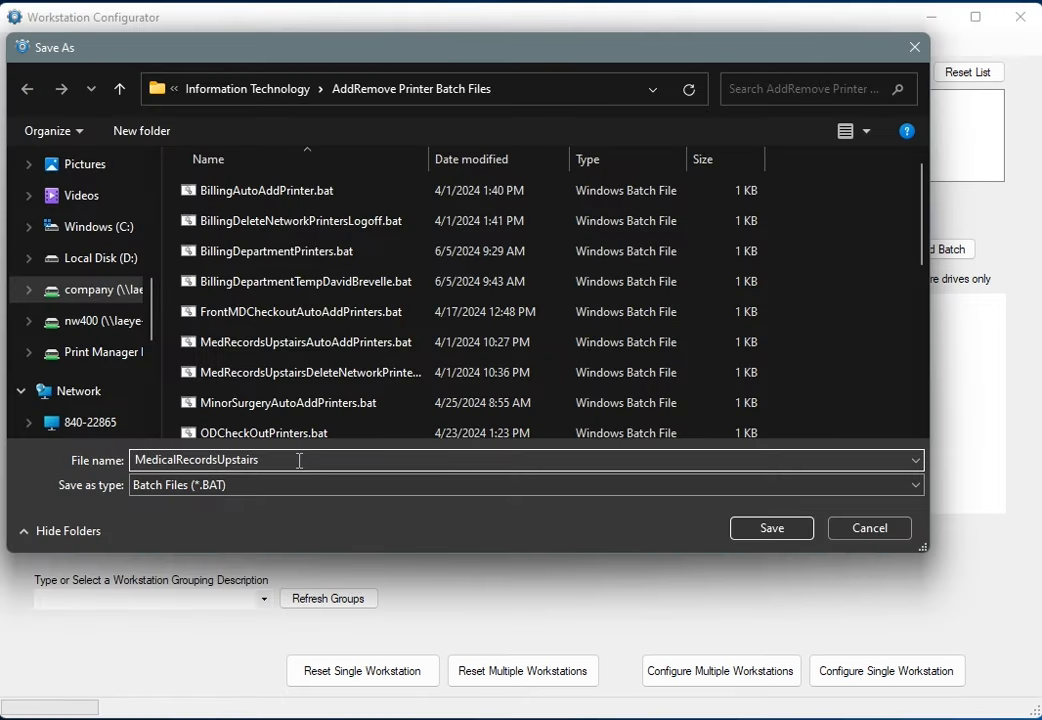
type("Printers")
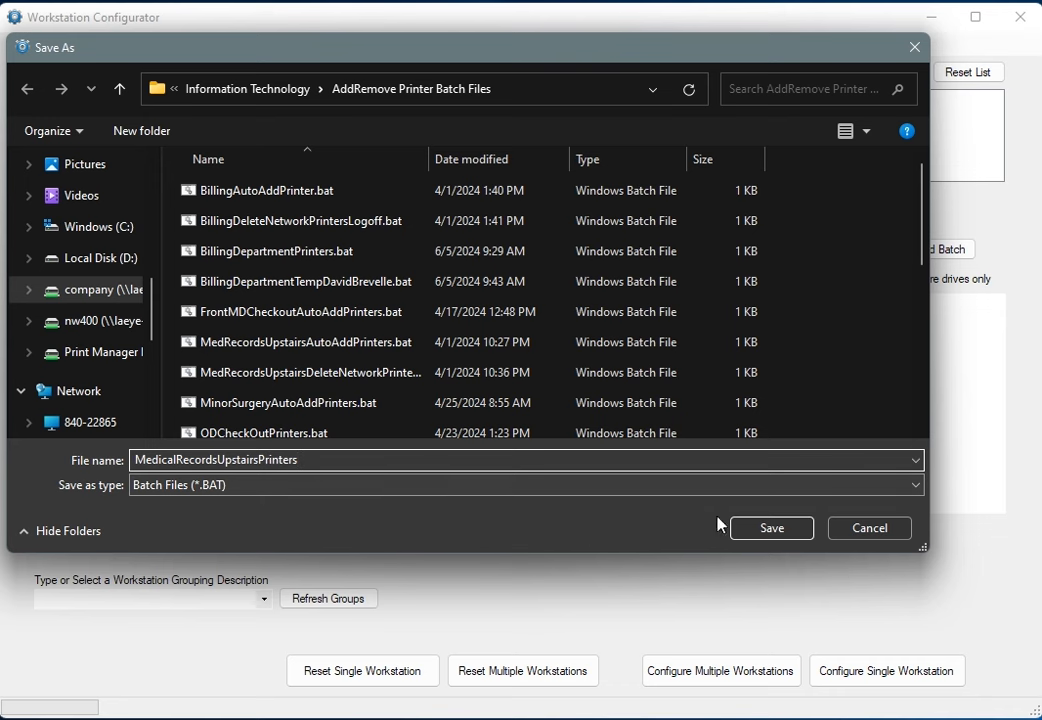
type(".bat")
left_click(766, 530)
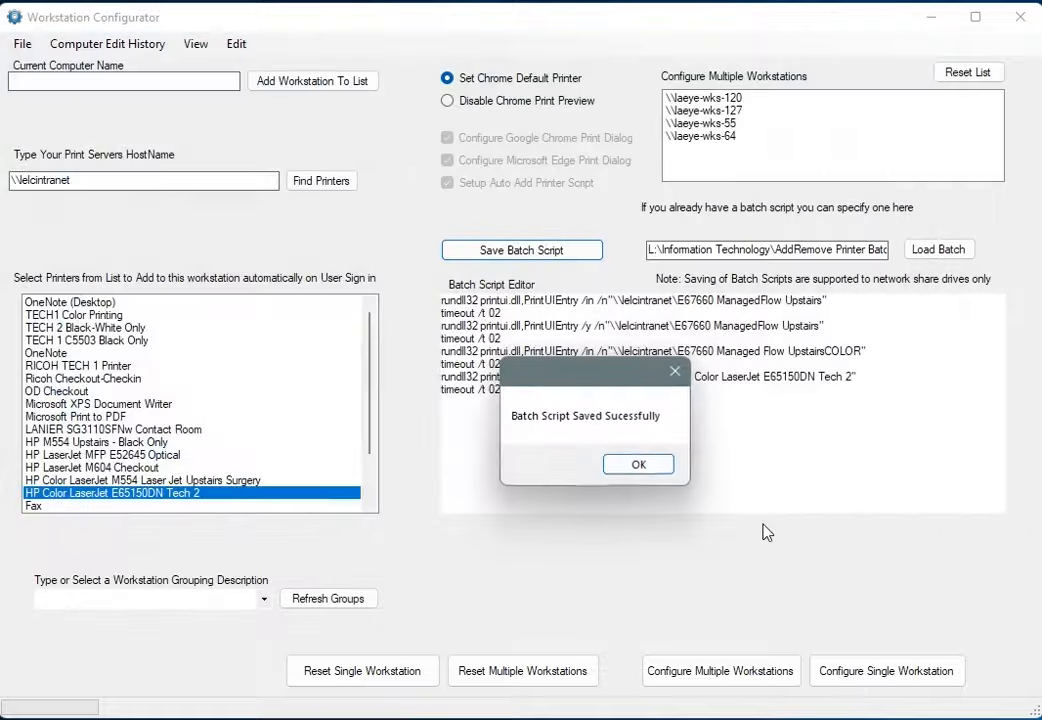
left_click(648, 476)
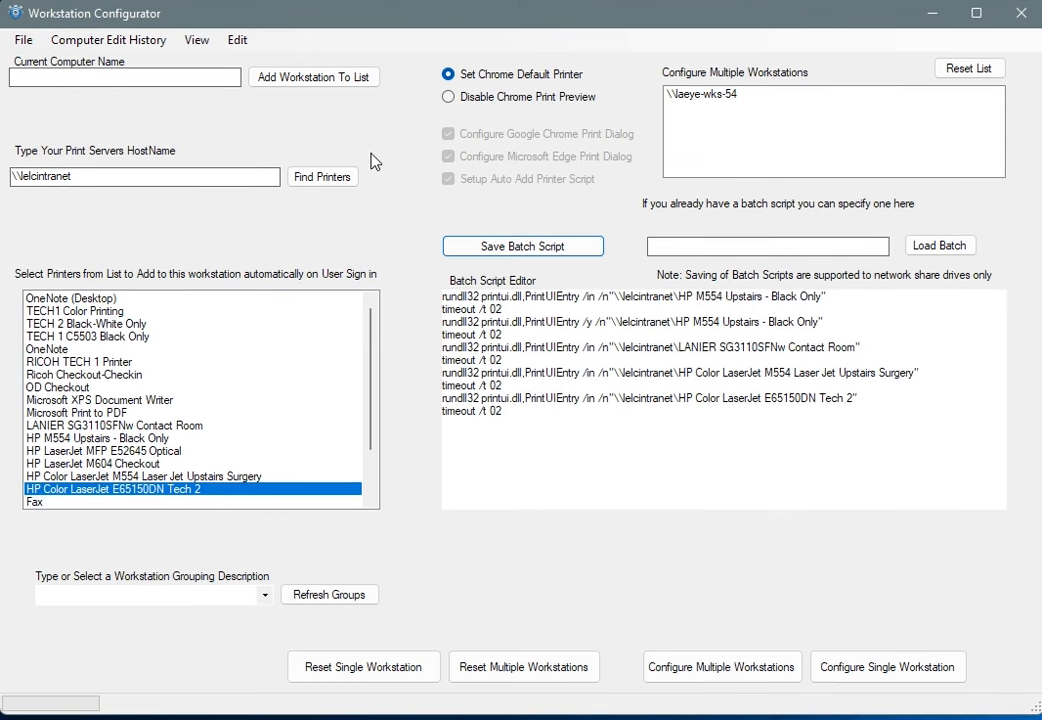
Step: Set the workstation grouping description to billing for the listed workstations
left_click(196, 596)
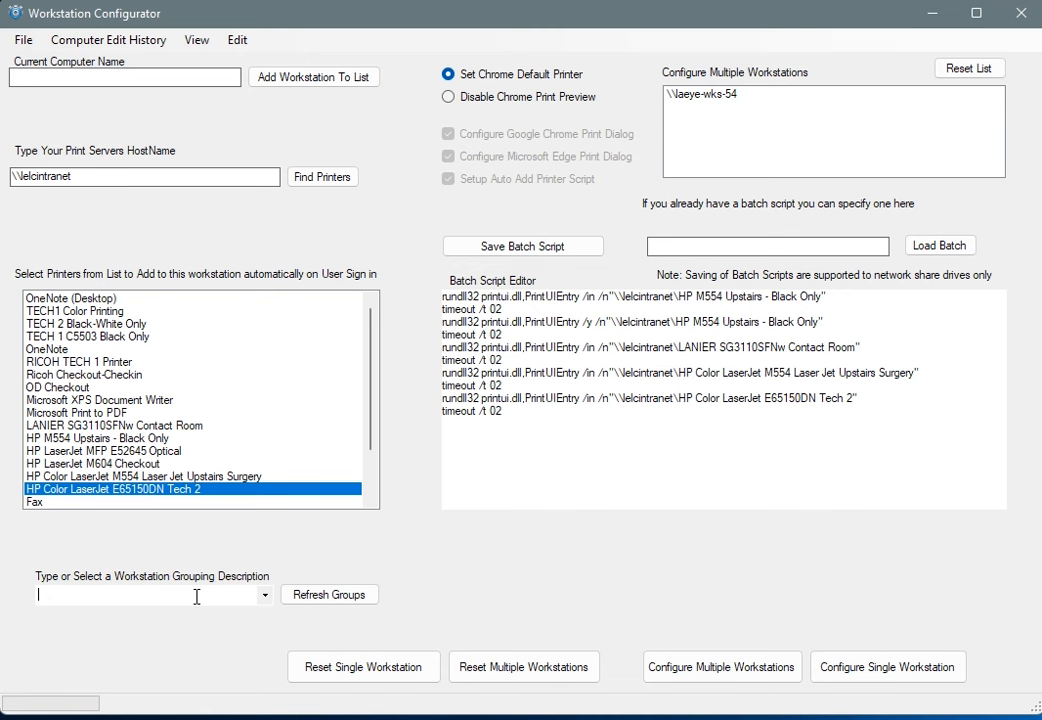
type("billing")
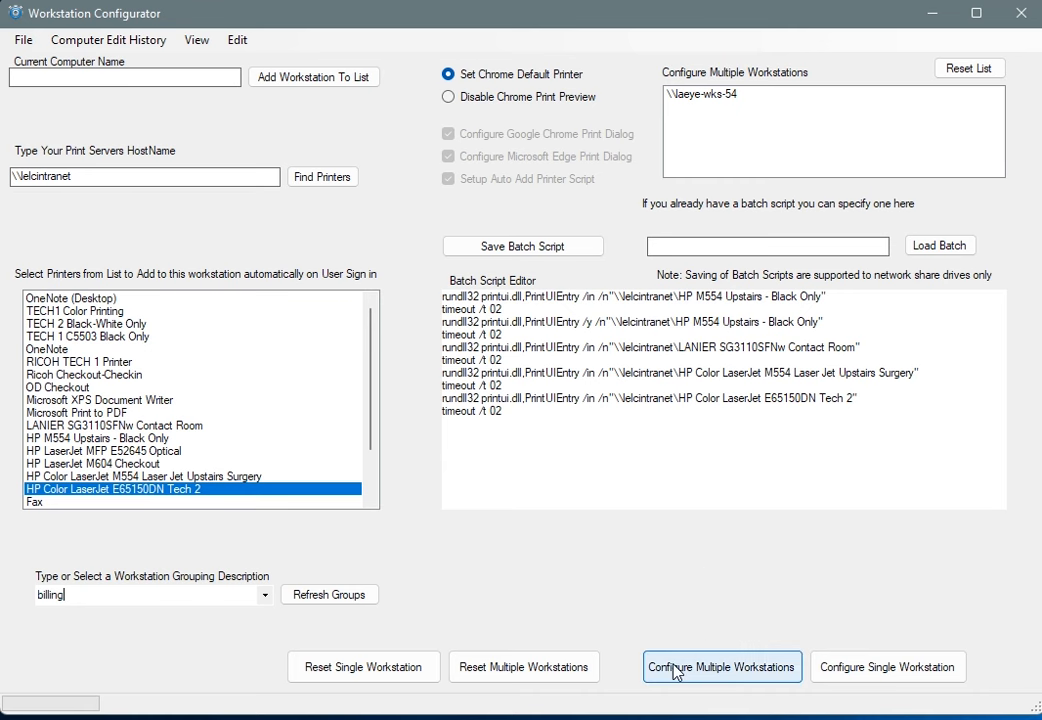
left_click(722, 667)
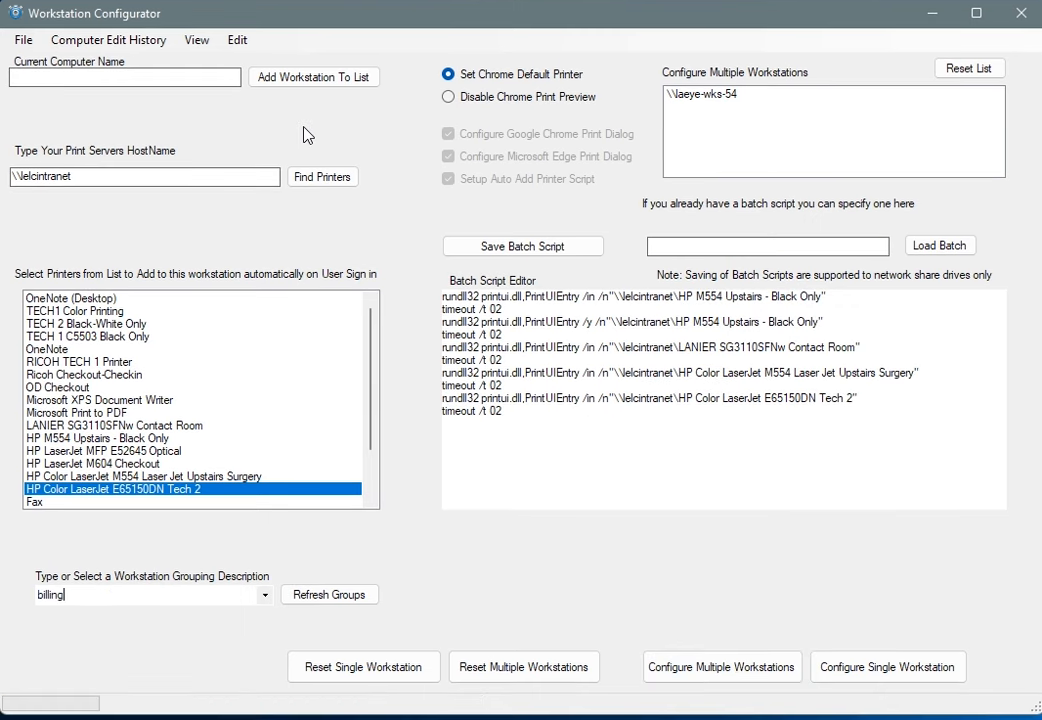
Step: Review the computer edit history for past resets and policy edits
left_click(114, 40)
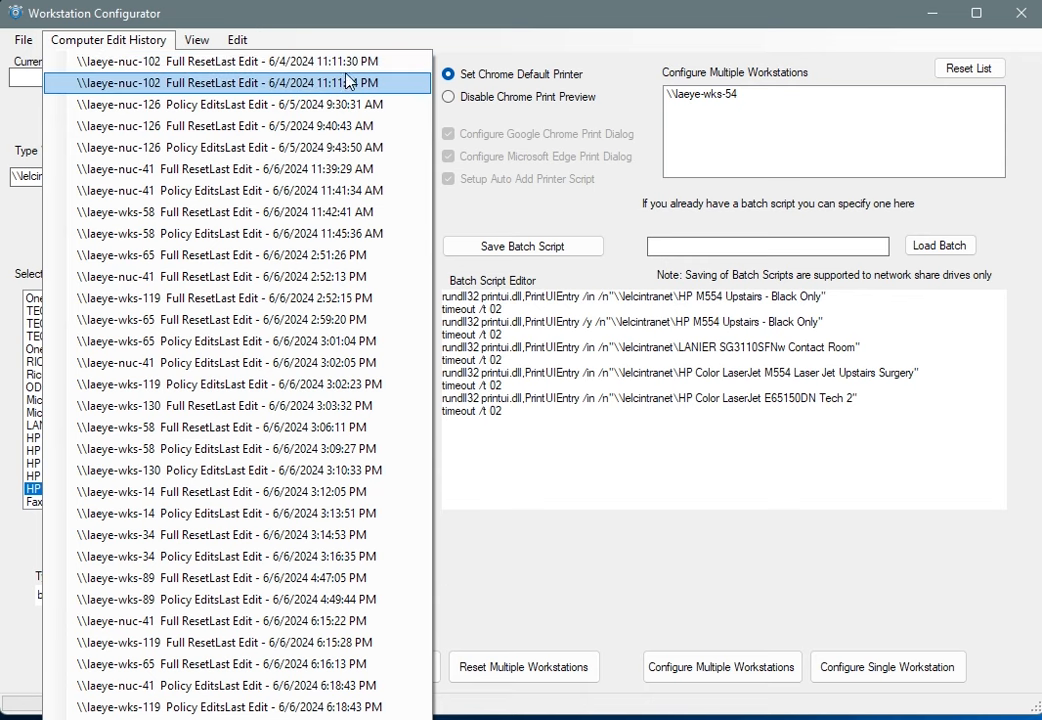
left_click(135, 40)
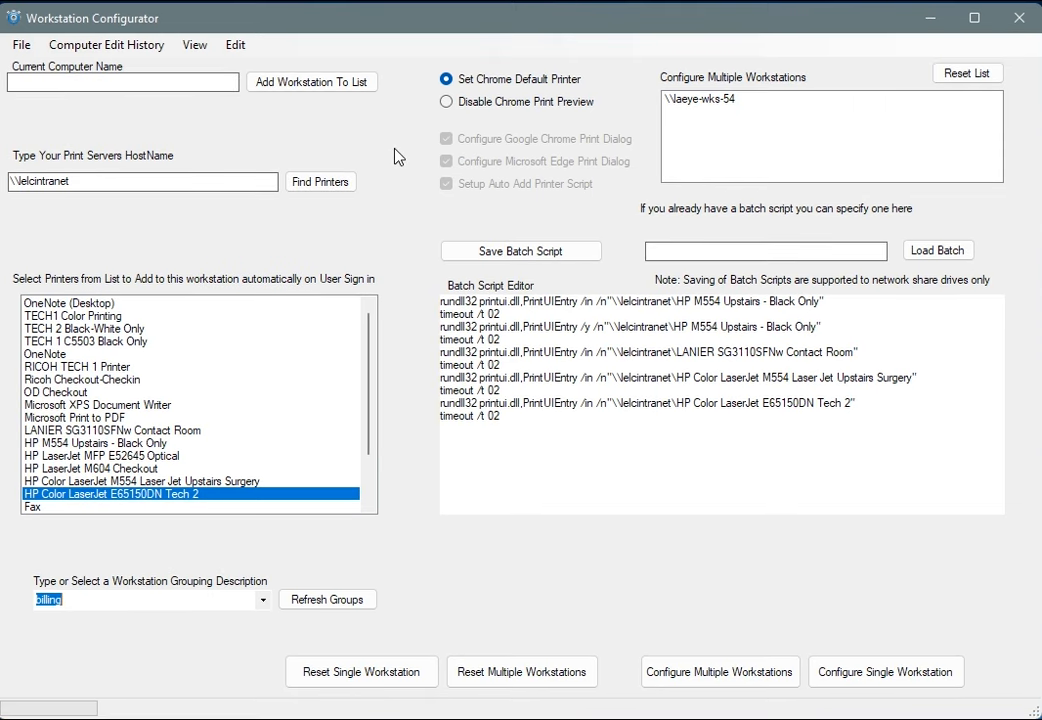
Step: In the workstation properties, list the Pharmacy Workstations group and examine the details of \\laeye-wks-119, including its batch script path
left_click(195, 46)
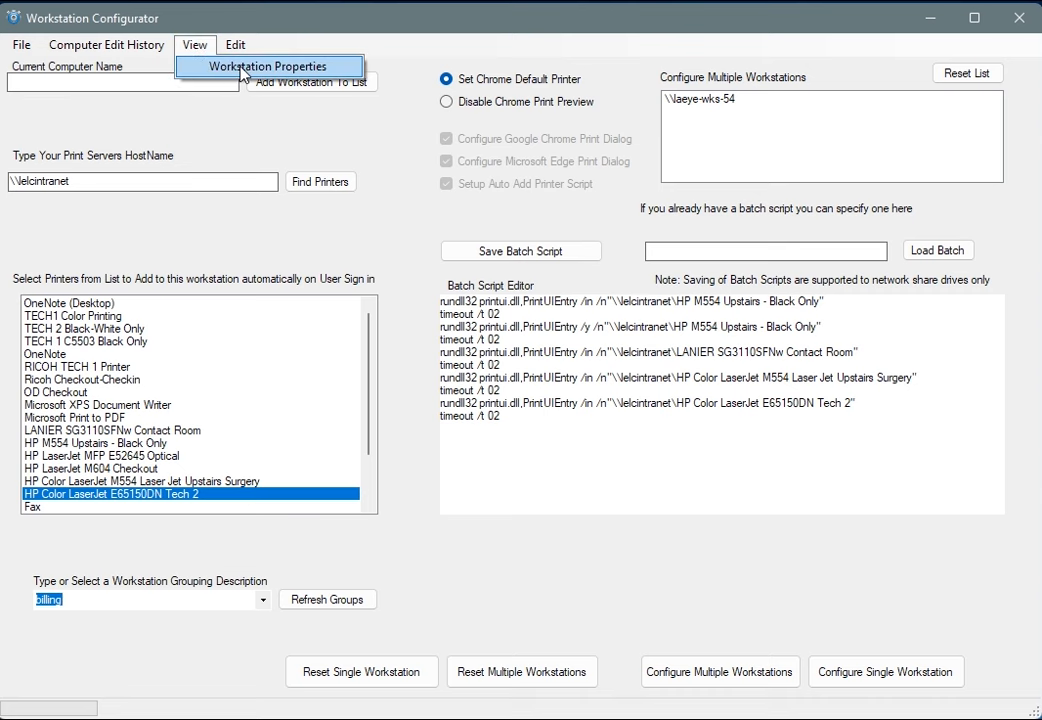
left_click(242, 70)
left_click_drag(370, 70, 623, 37)
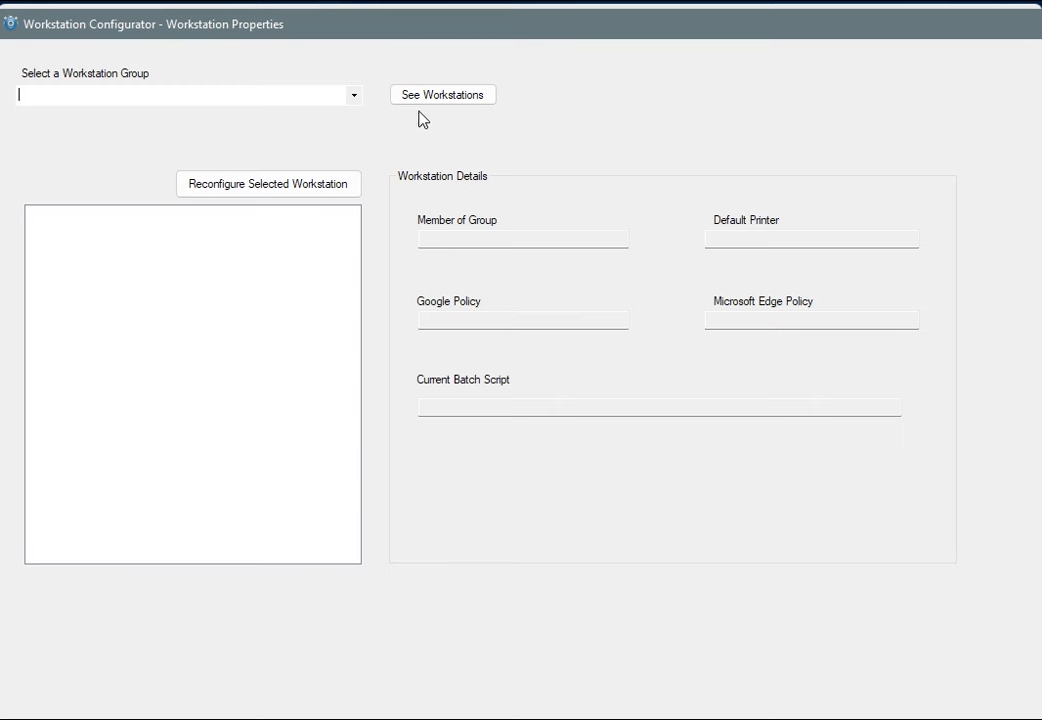
left_click(355, 96)
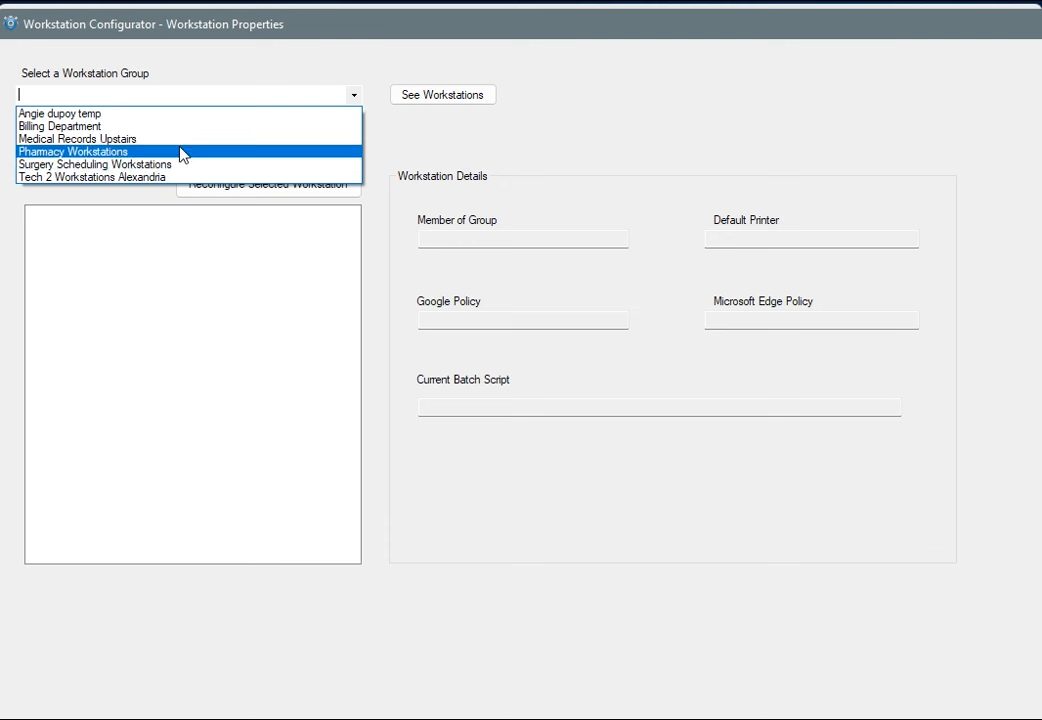
left_click(360, 101)
left_click(356, 97)
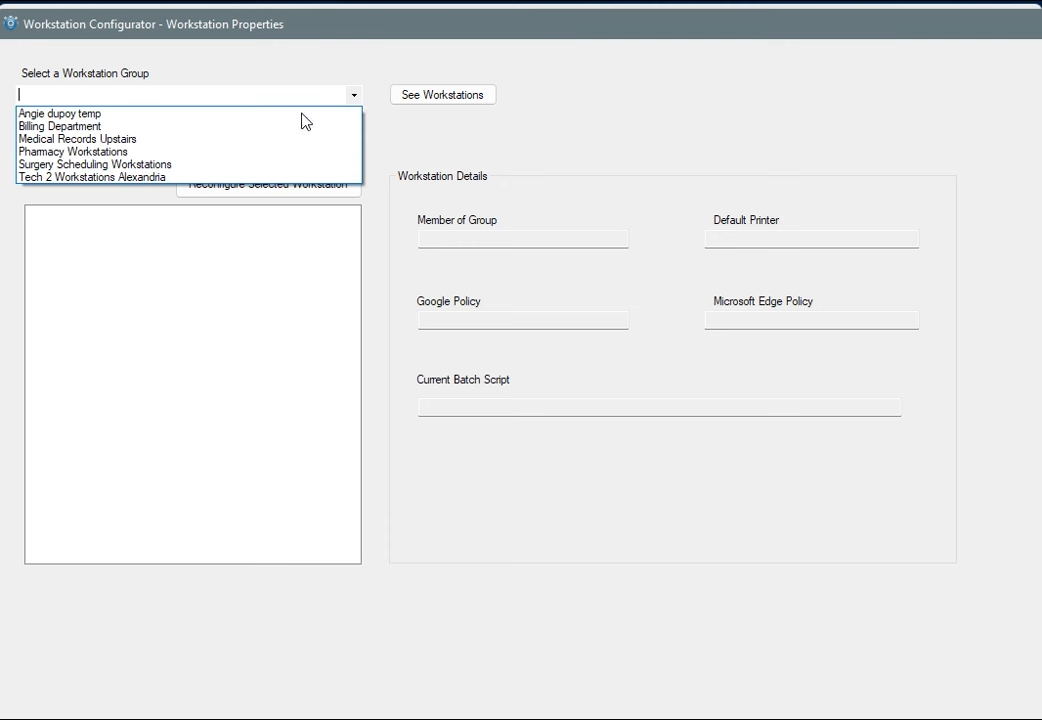
left_click(220, 155)
left_click(440, 98)
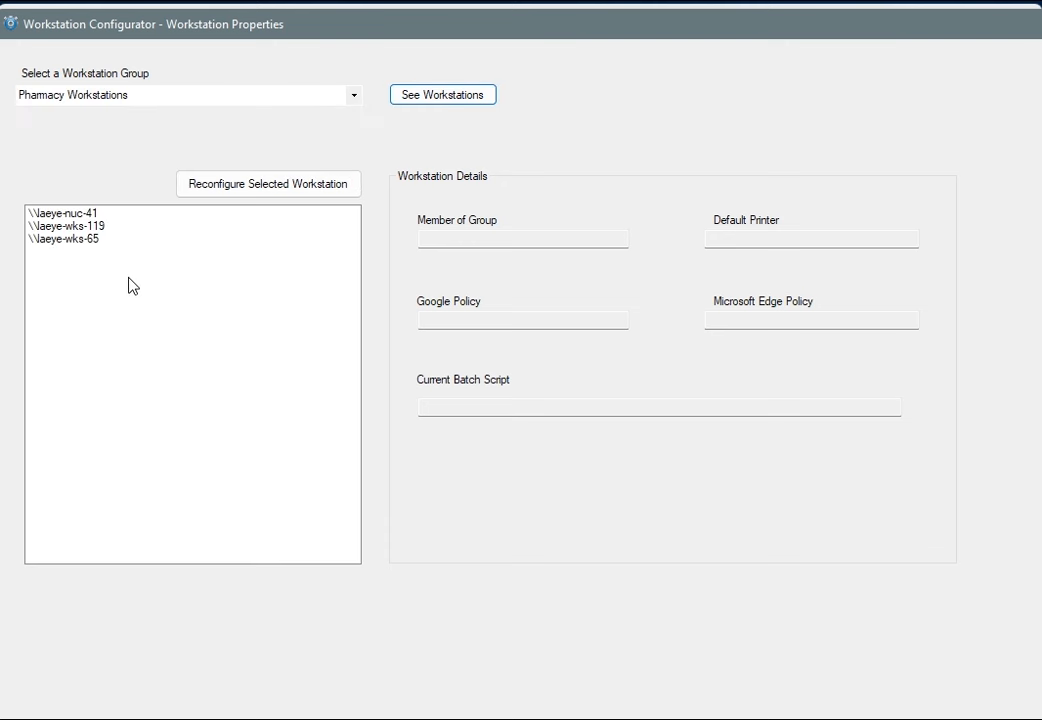
left_click(86, 228)
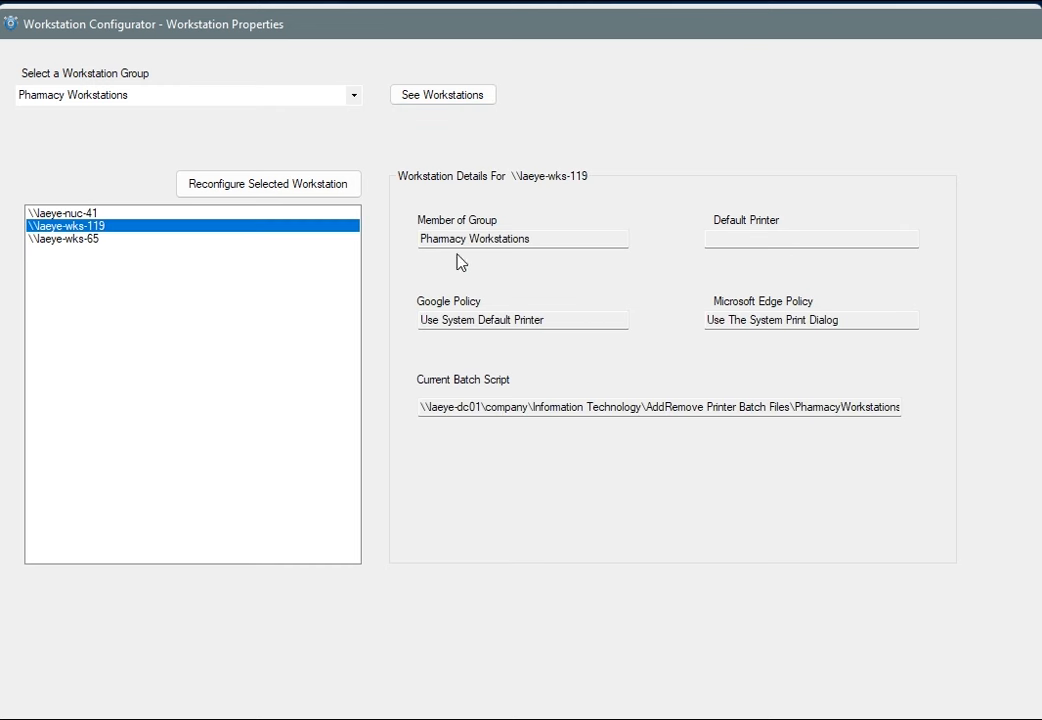
left_click(857, 407)
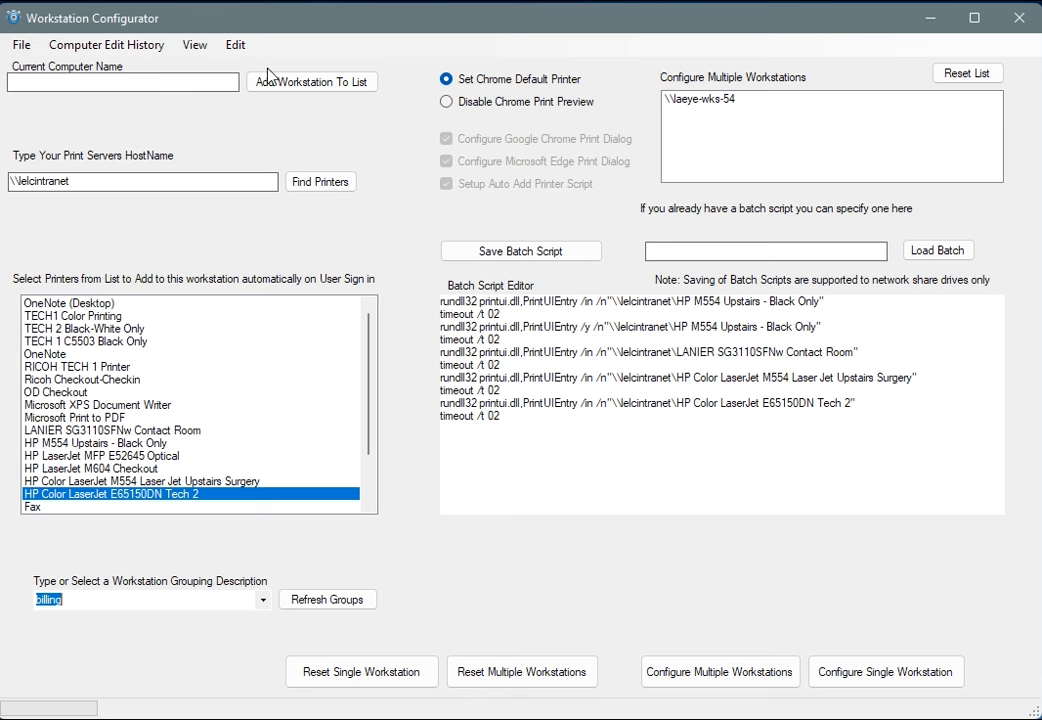
left_click(238, 46)
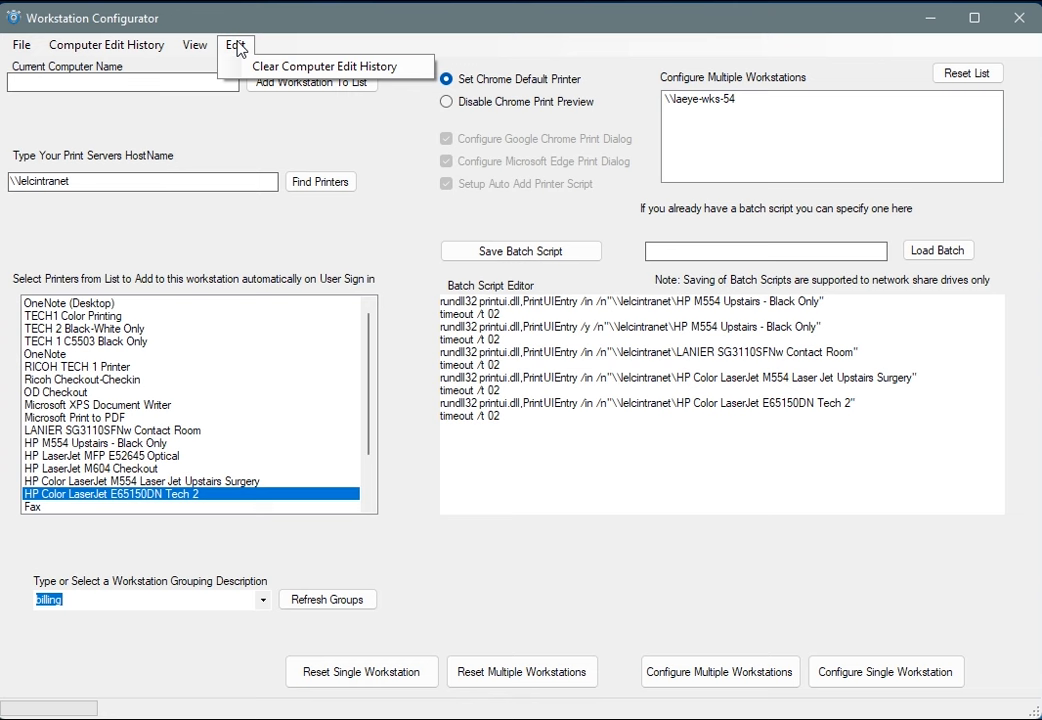
left_click(284, 70)
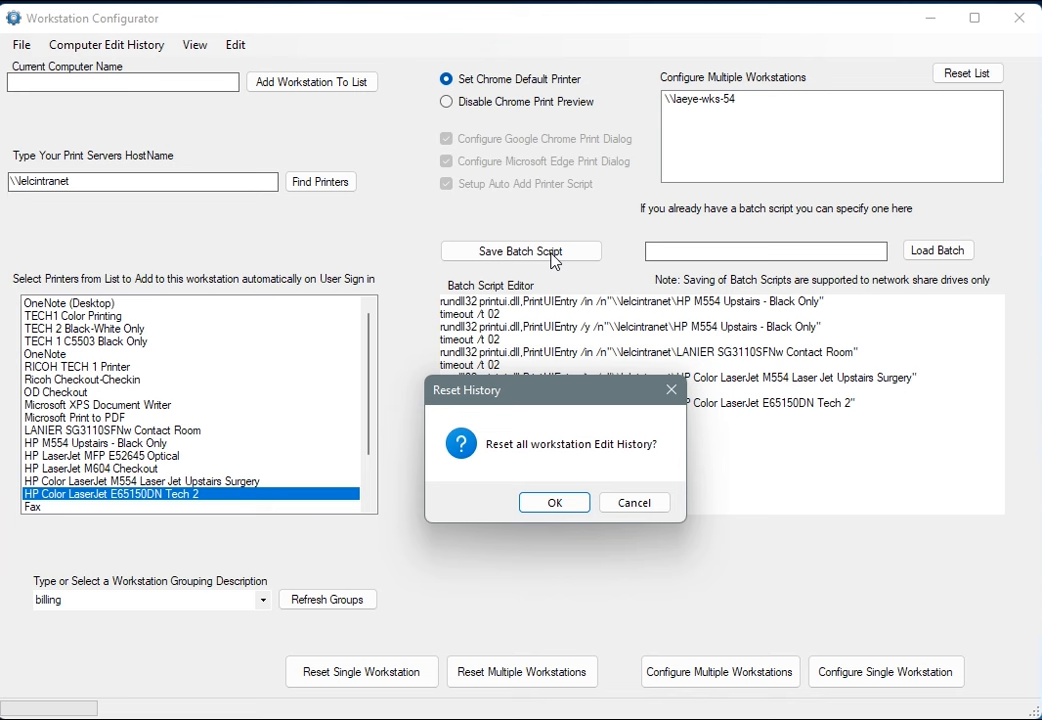
left_click(630, 508)
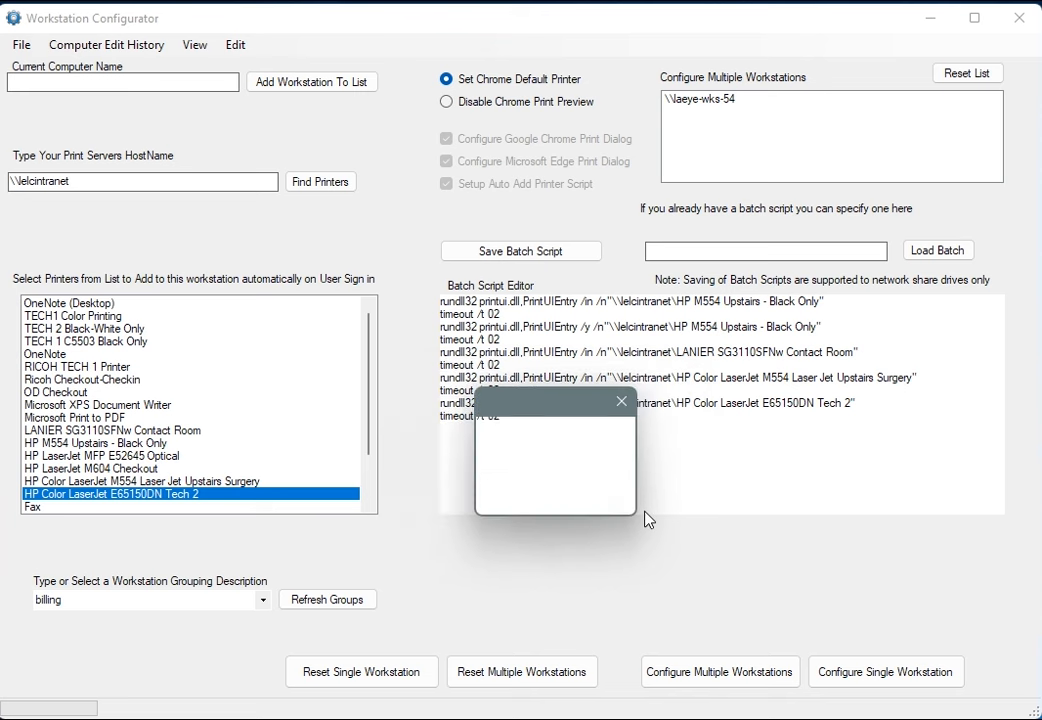
left_click(611, 502)
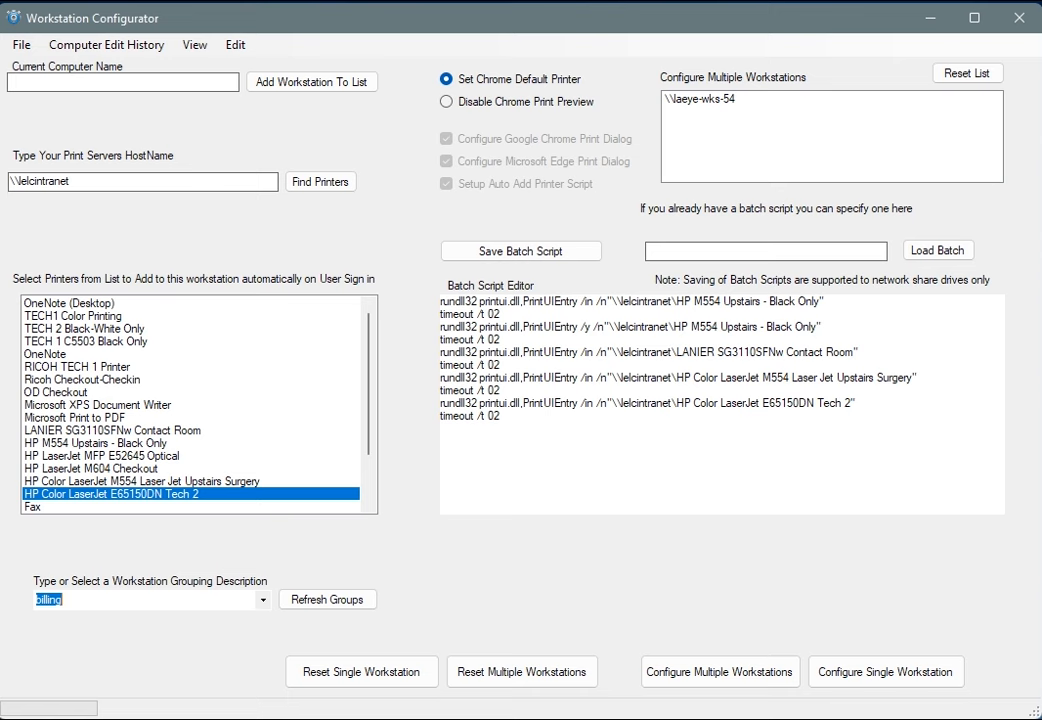
left_click(22, 46)
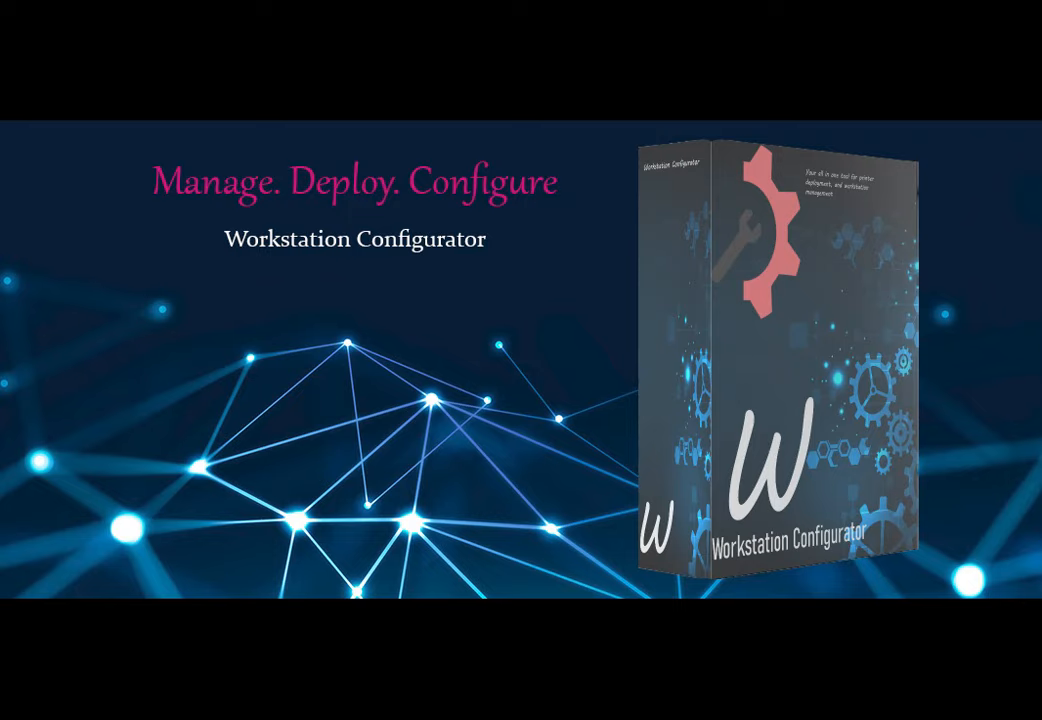